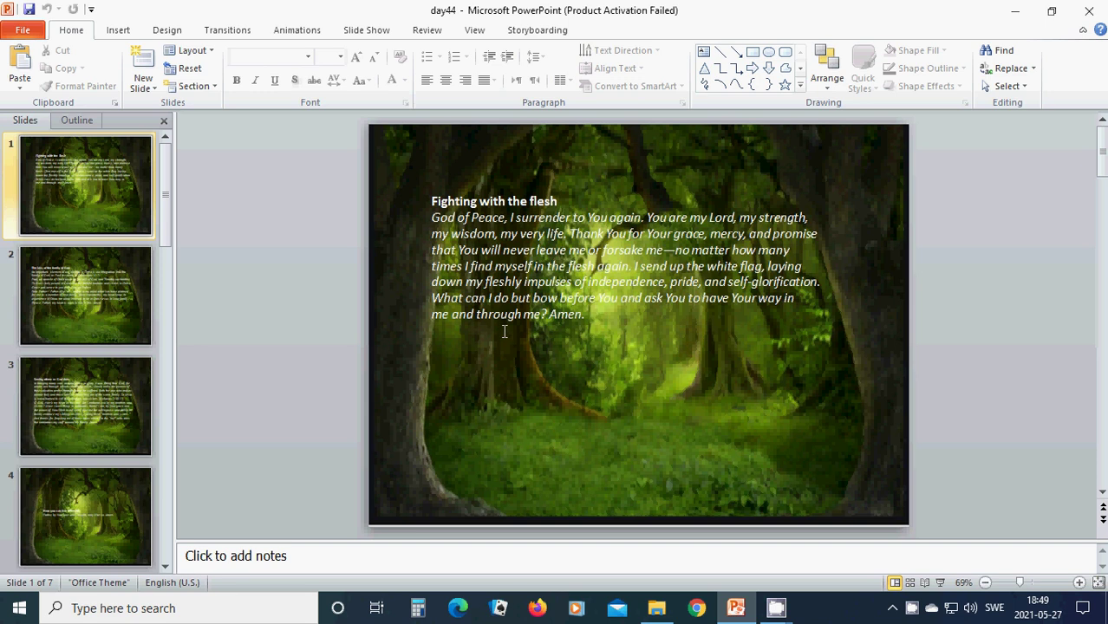
- Show slide 2, 'The kiss of the family of God', in the editing pane
click(114, 302)
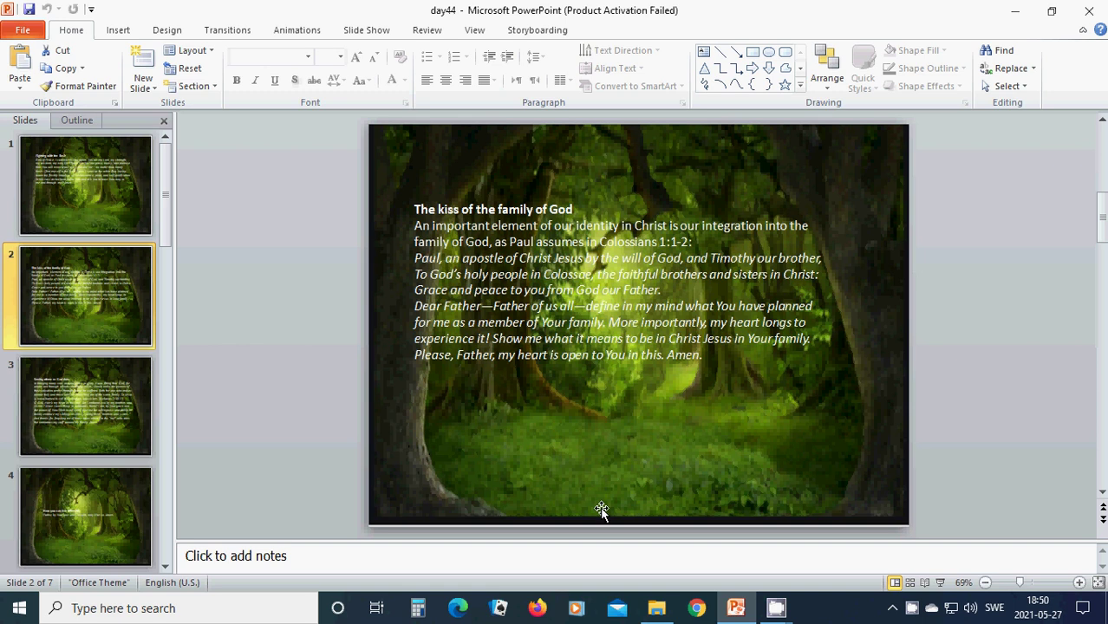
mouse_move(779, 610)
click(695, 551)
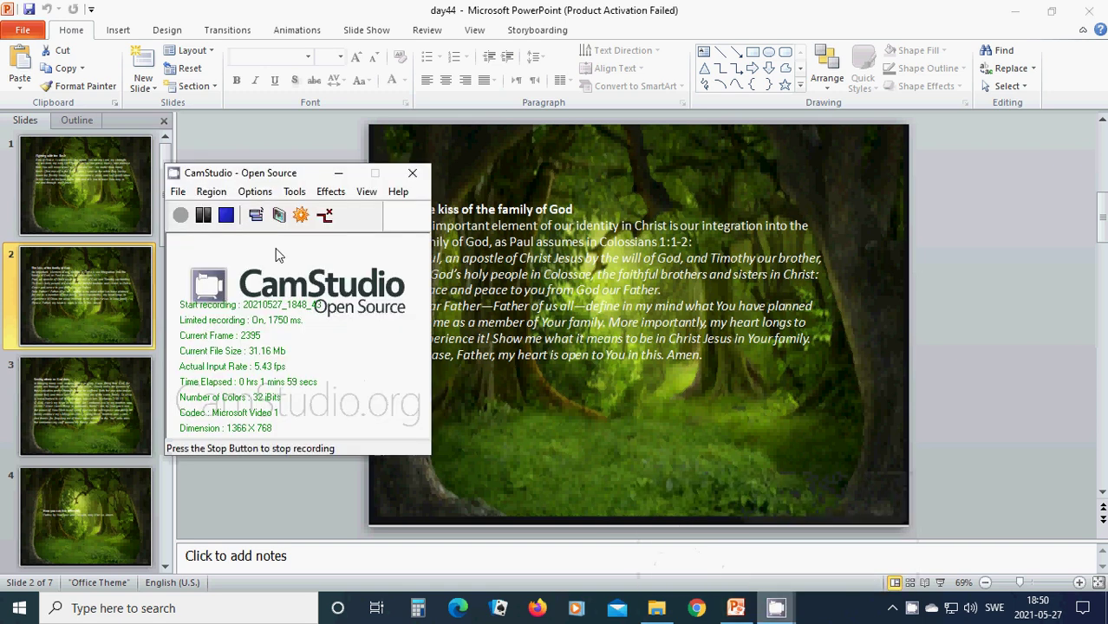
click(97, 397)
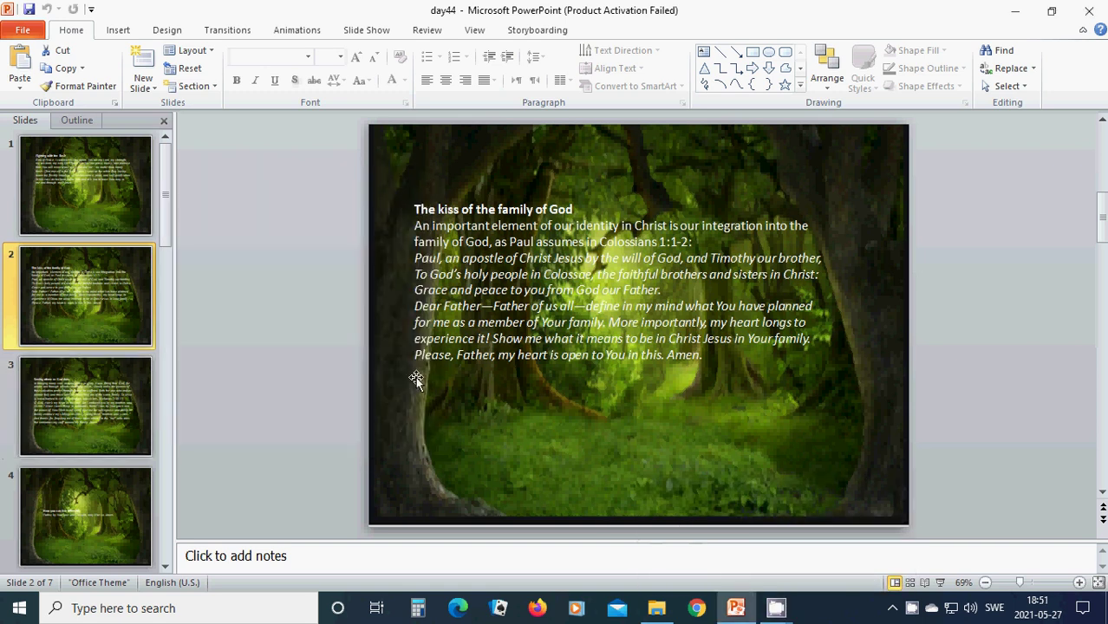
- Display slide 3, the 'Seeing others as God does' prayer
click(57, 419)
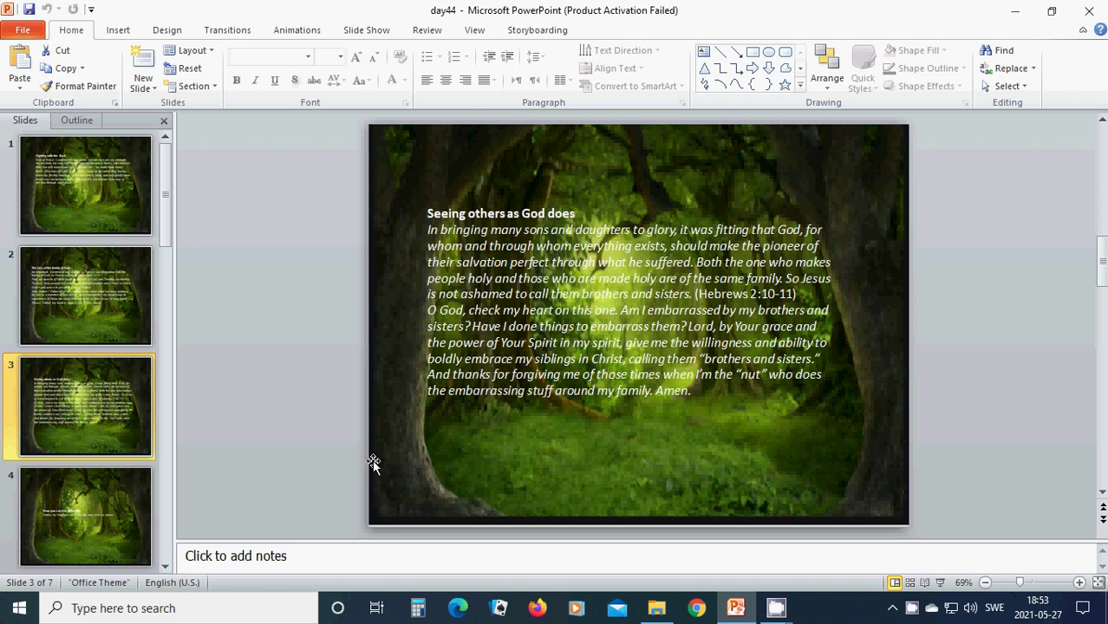
- Advance to slide 4, 'How you can live differently'
click(122, 511)
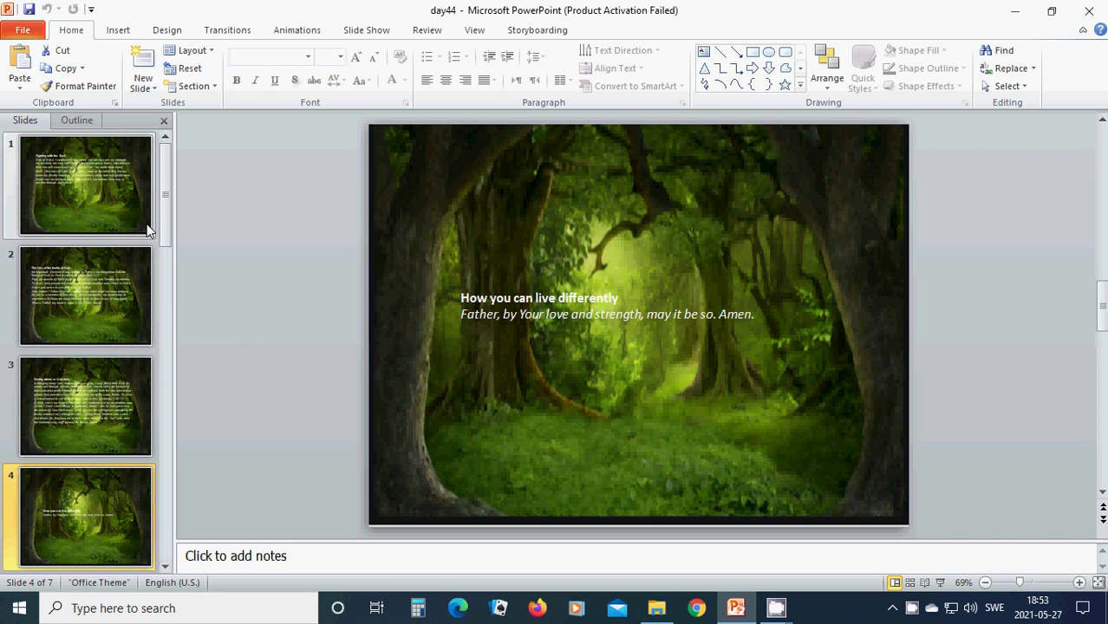
- Scroll the Slides pane down to reveal the later slide thumbnails
drag(168, 211, 169, 482)
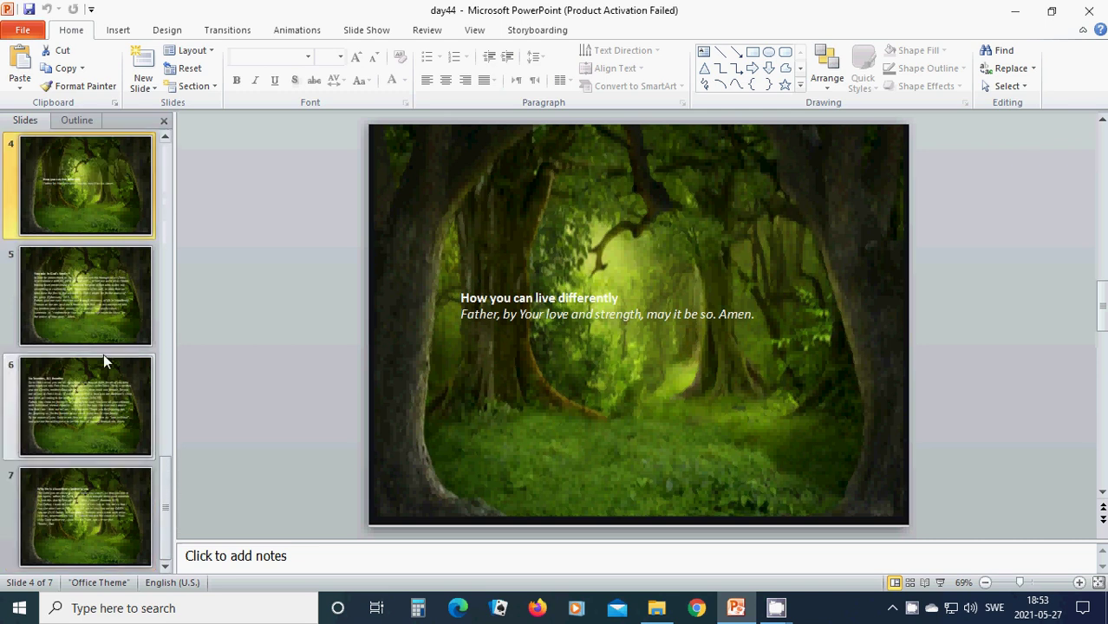
- Show slide 5, 'Your role in God's family', with the Ephesians 1:4-5, 11-12 passage
click(103, 320)
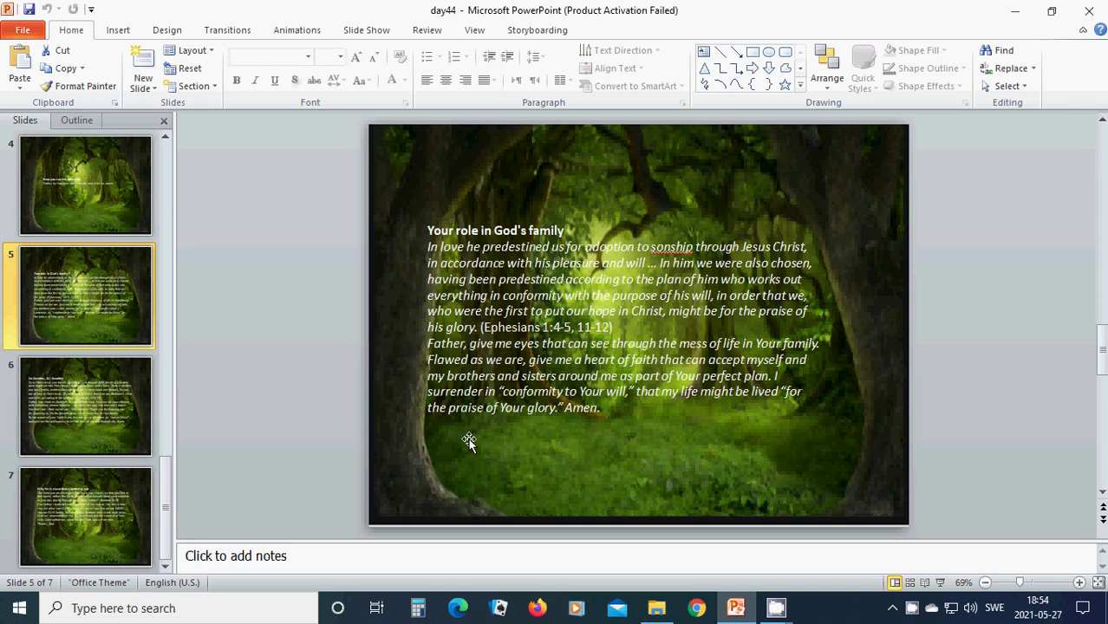
- Show slide 6, 'No favorites, ALL favorites', with the Galatians 3:26-29 passage
click(118, 413)
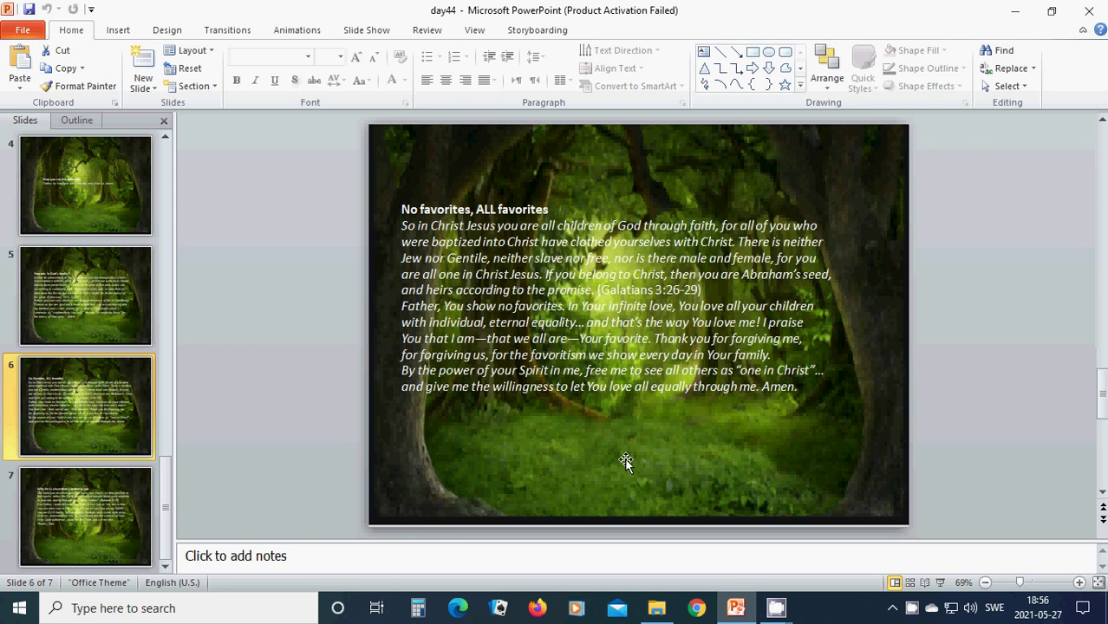
- Show final slide 7, 'Why He is closer than a brother to you', then bring CamStudio forward
click(107, 532)
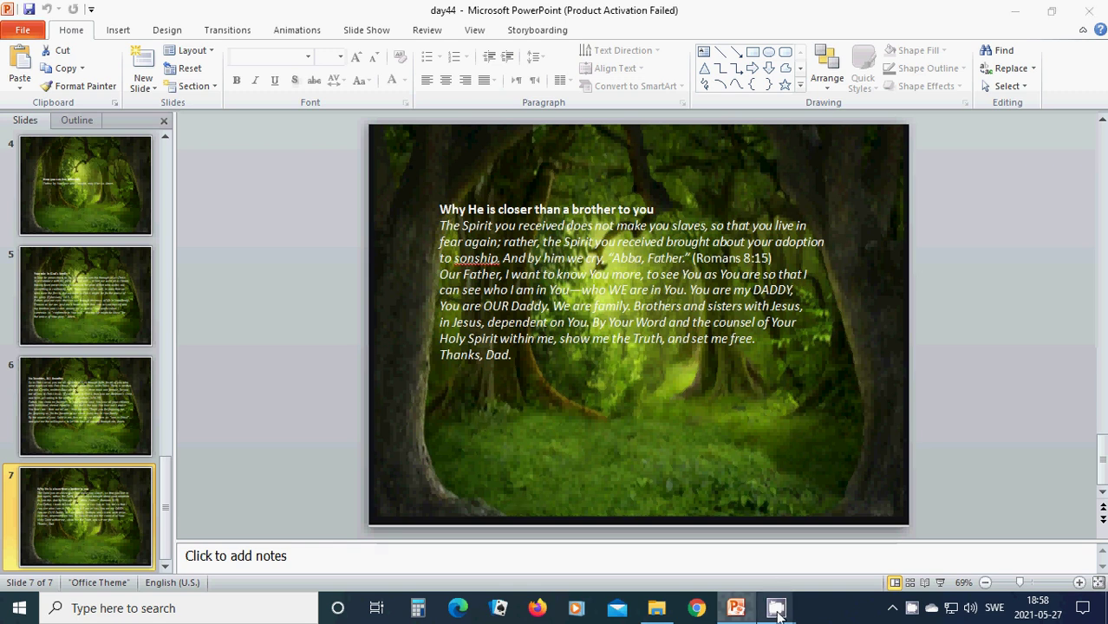
mouse_move(777, 613)
click(704, 568)
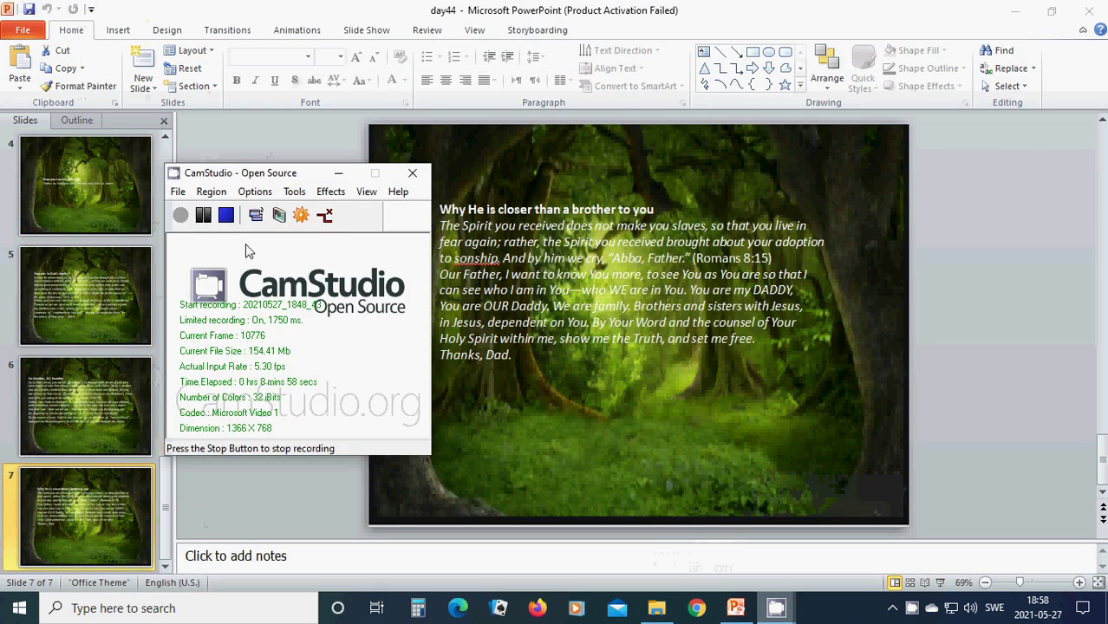